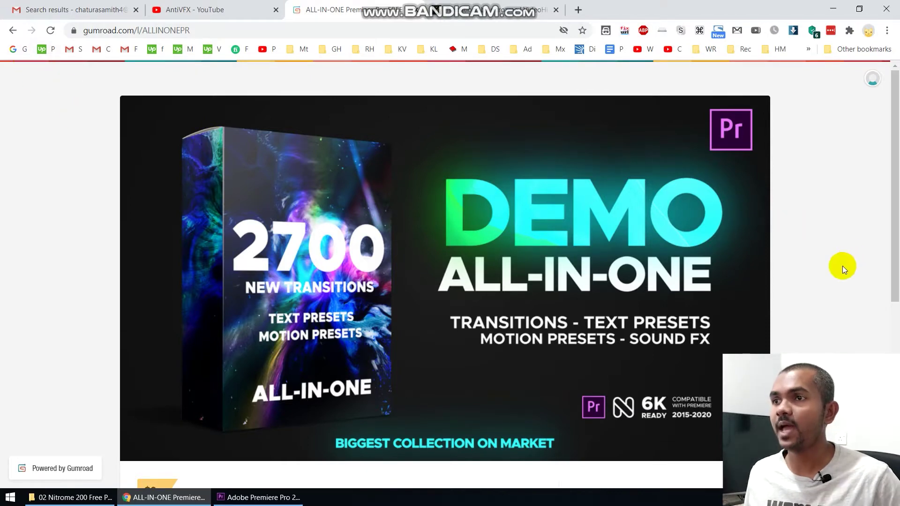
Scroll the Gumroad listing and highlight the 200 Demo Transitions description
scroll(843, 266, "down", 5)
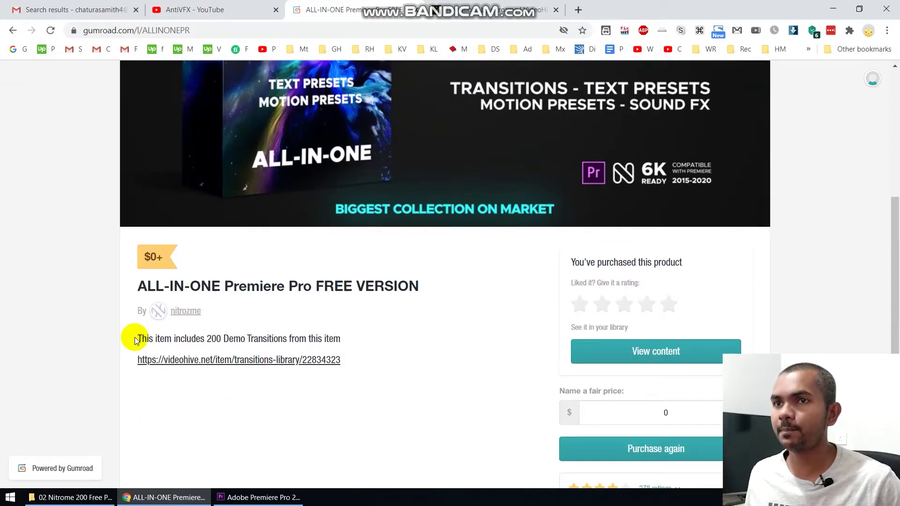
left_click_drag(211, 339, 237, 337)
left_click(455, 328)
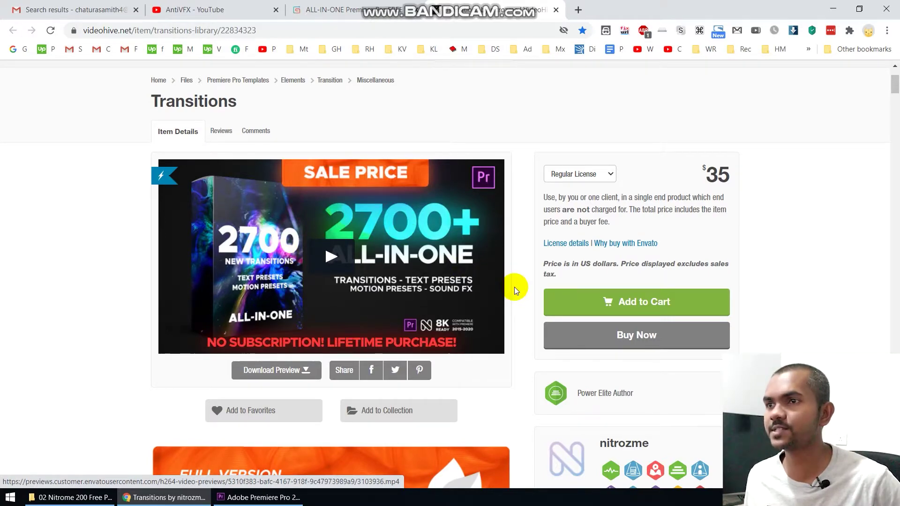
scroll(514, 287, "down", 1)
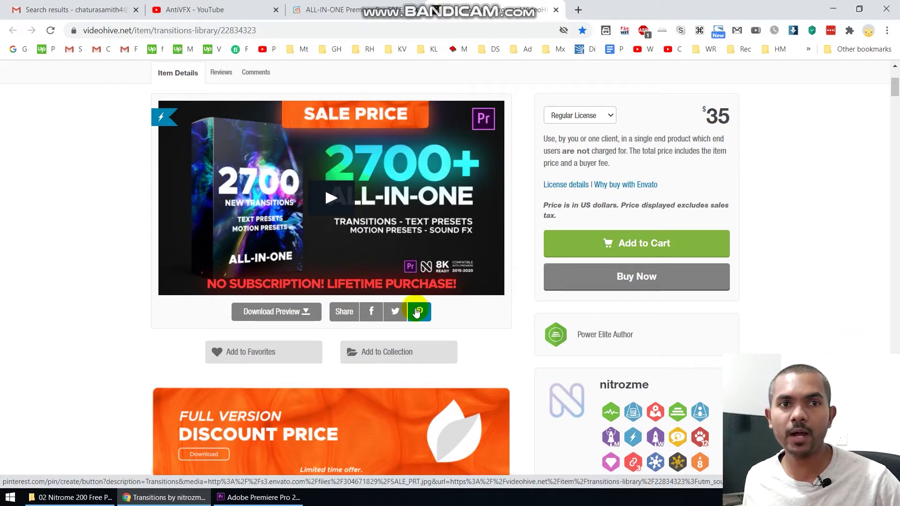
scroll(408, 307, "down", 12)
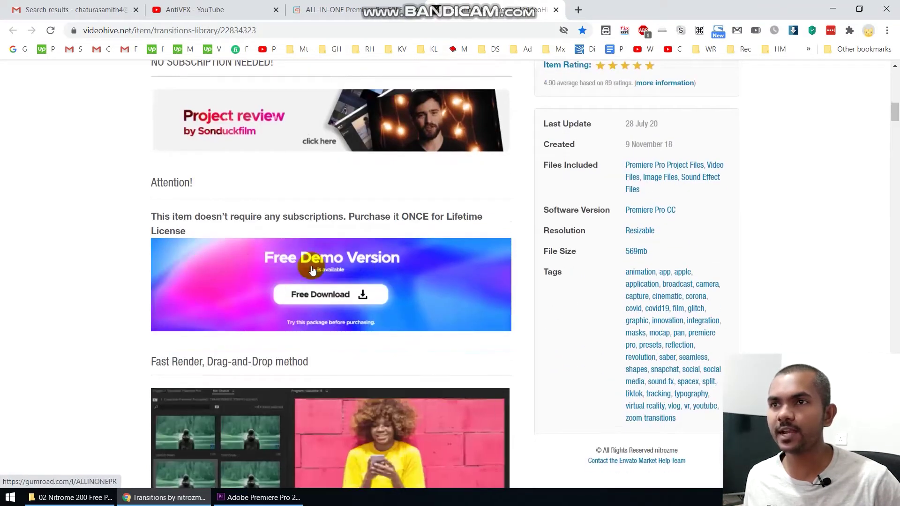
Open the free demo version, check its fair price field, then switch to the downloaded pack folder
left_click(313, 271)
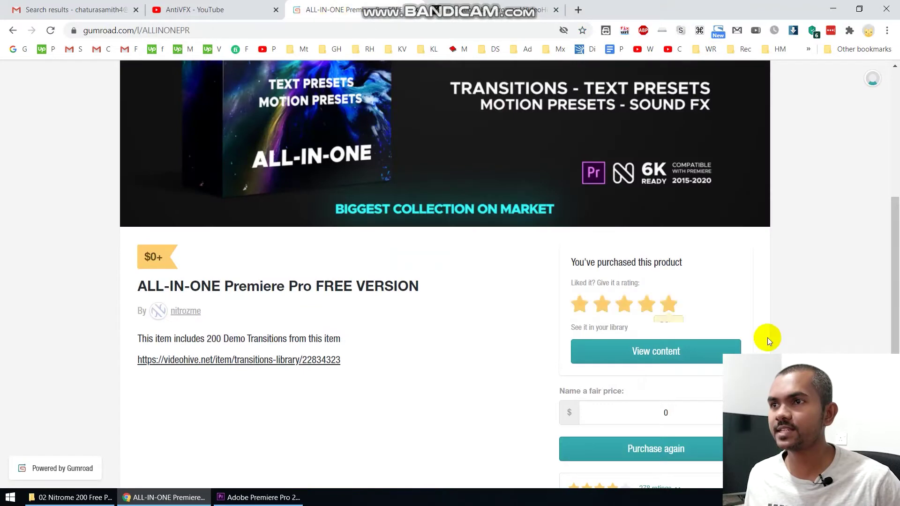
scroll(628, 392, "down", 2)
left_click(598, 310)
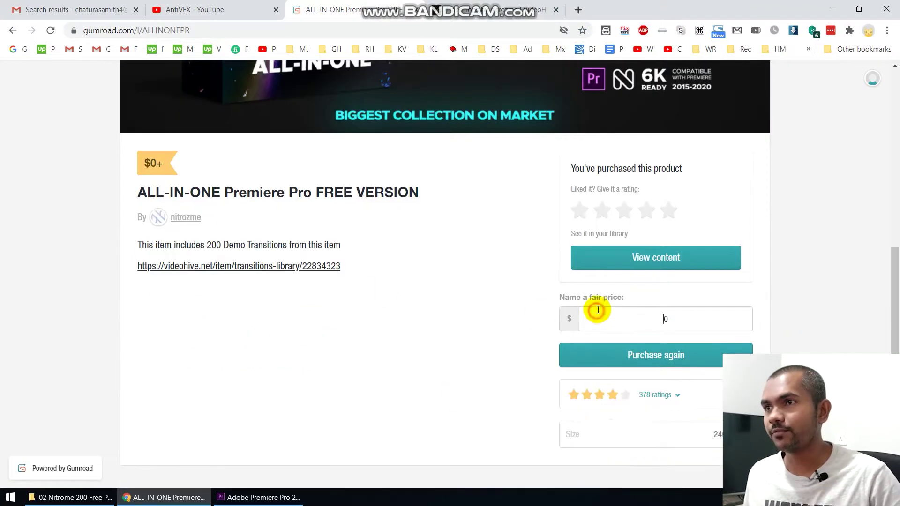
left_click(703, 319)
left_click(840, 340)
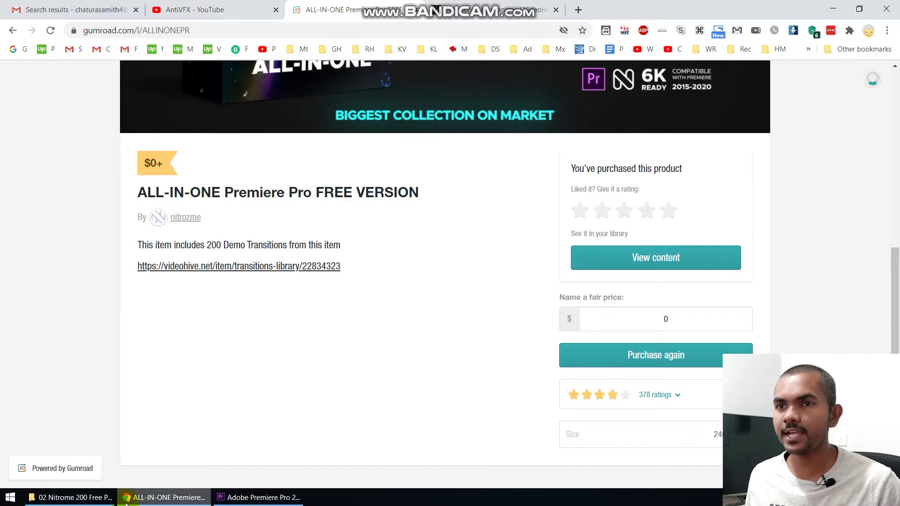
left_click(80, 497)
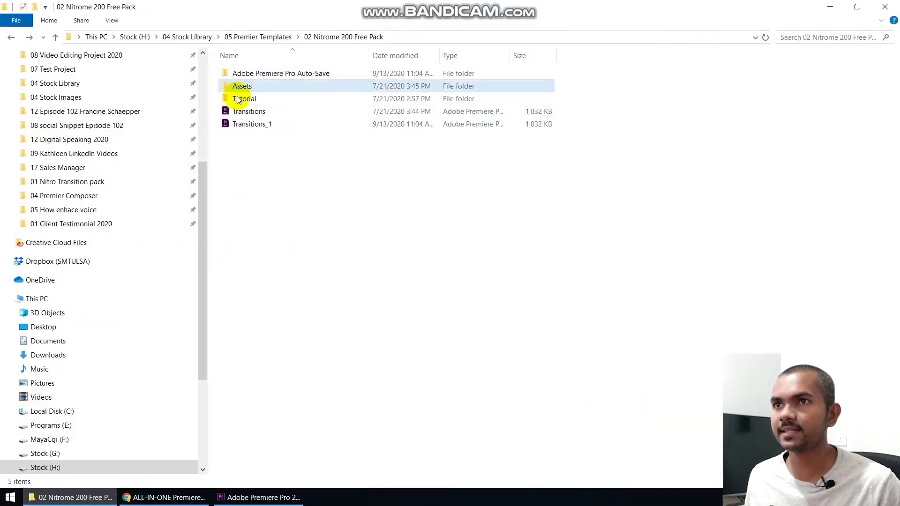
Browse the pack's Assets and Tutorial folders, return to the main folder, then switch to Premiere Pro
left_click(249, 113)
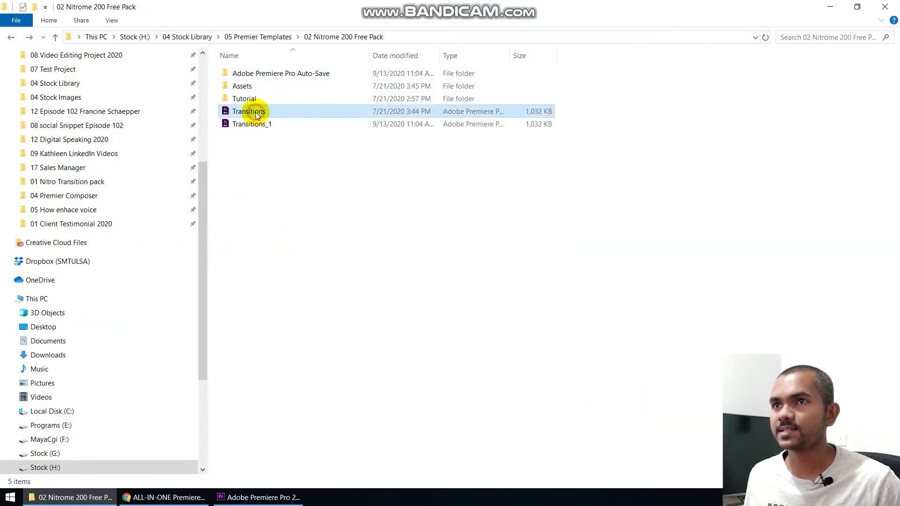
left_click(250, 87)
double_click(250, 88)
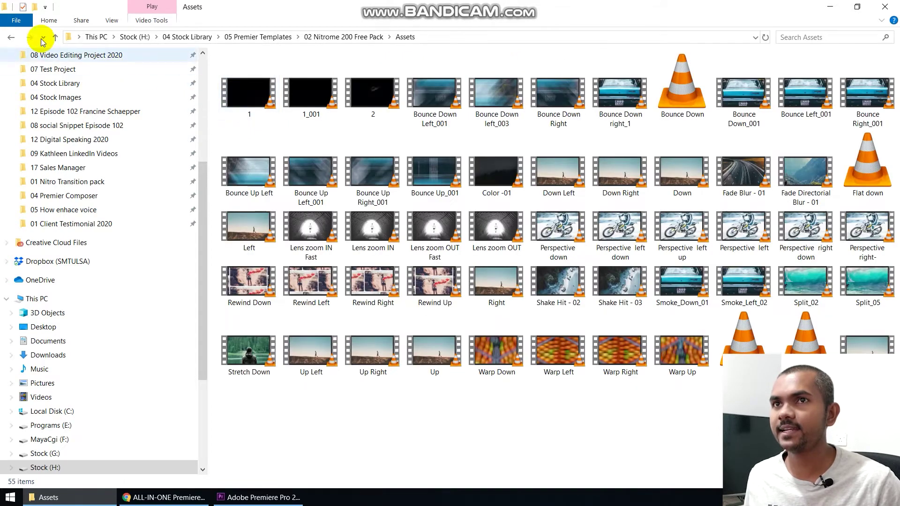
left_click(11, 37)
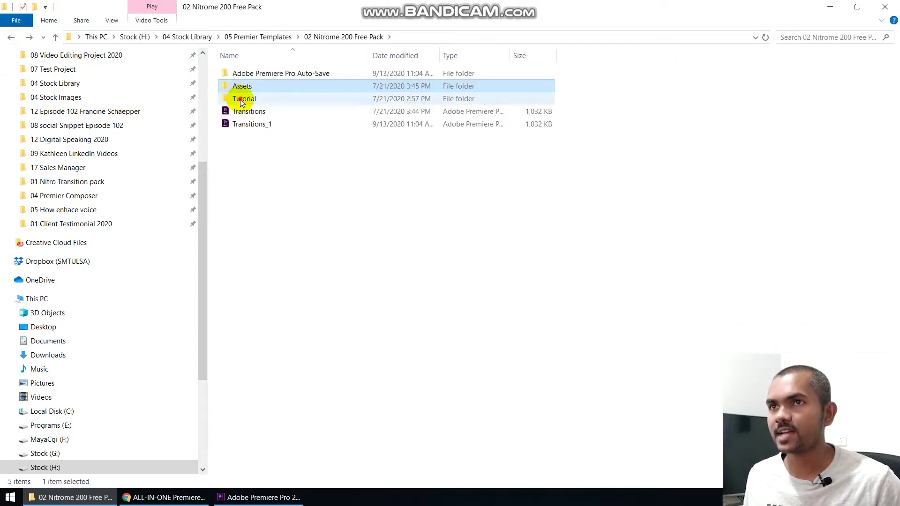
double_click(239, 99)
left_click(10, 37)
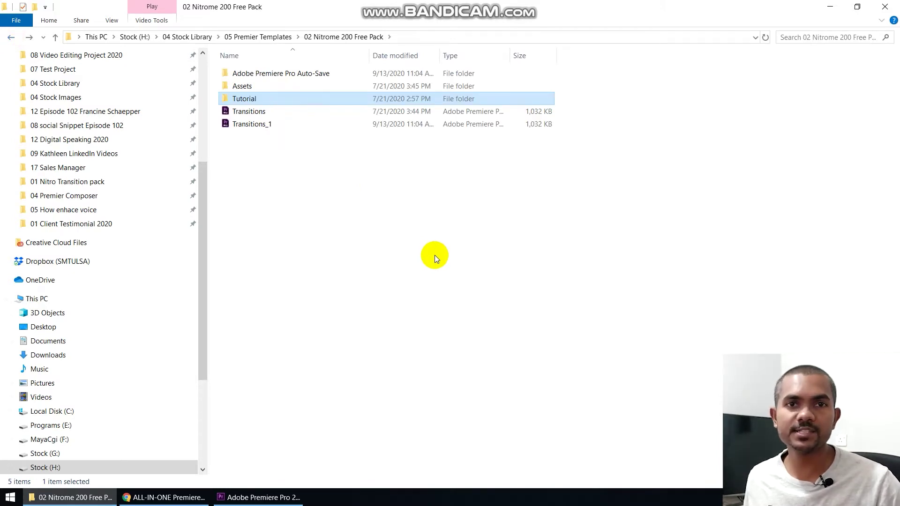
left_click(415, 190)
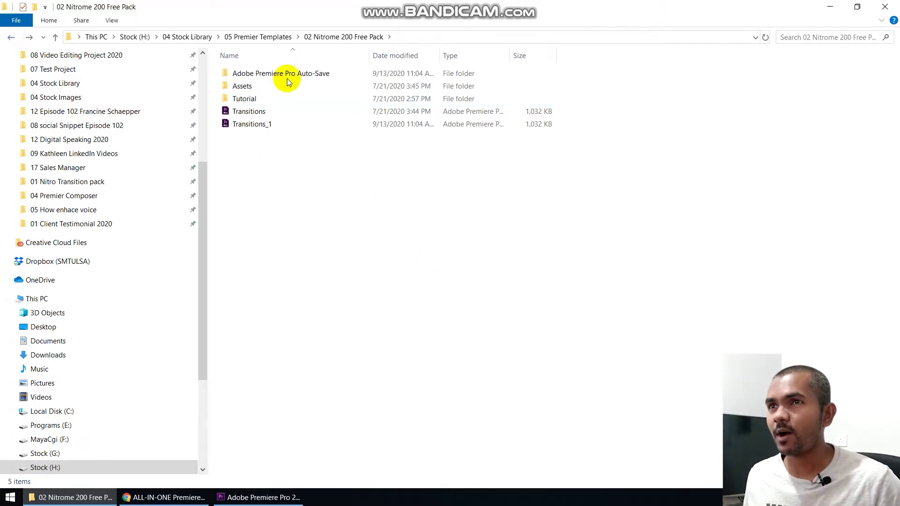
left_click(258, 499)
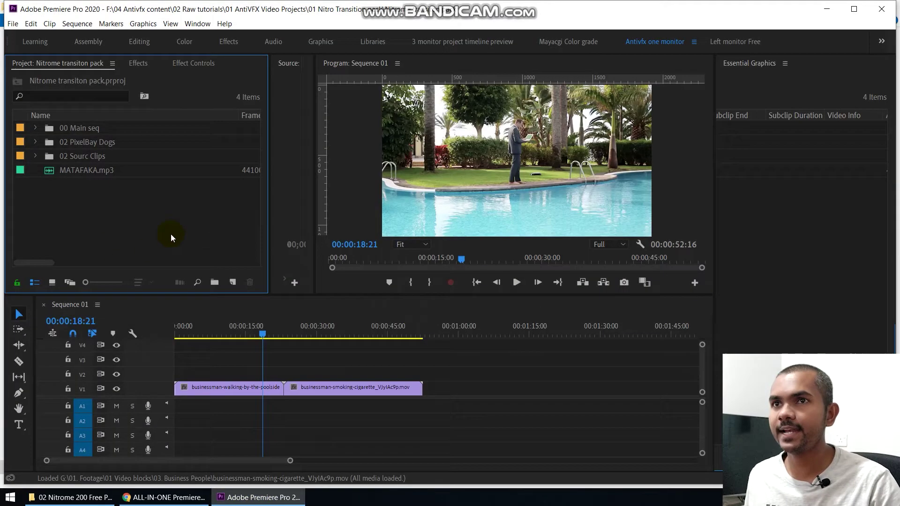
Import Transitions_1.prproj into the project bin with Import Entire Project
left_click(66, 215)
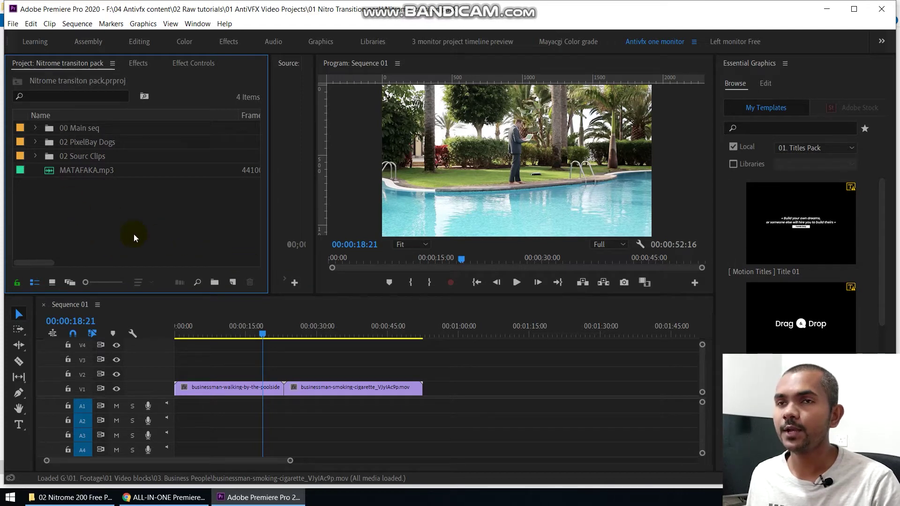
double_click(80, 208)
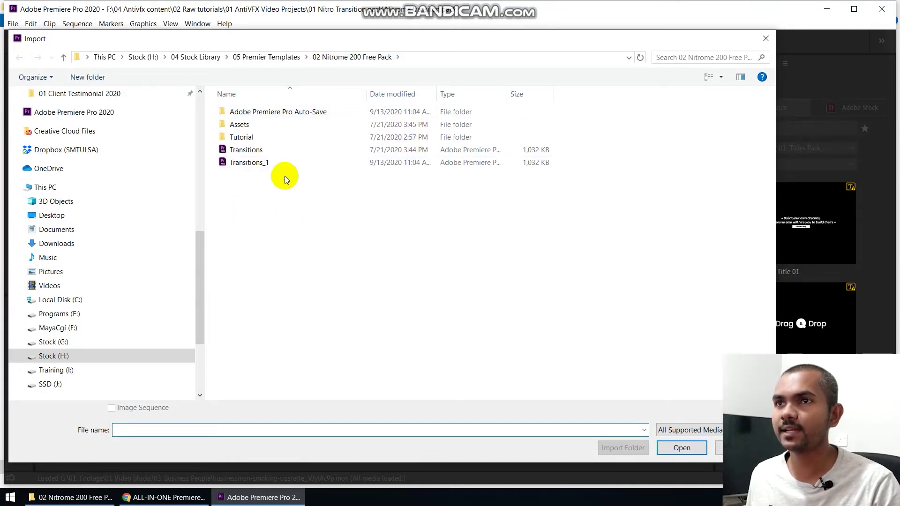
left_click(249, 164)
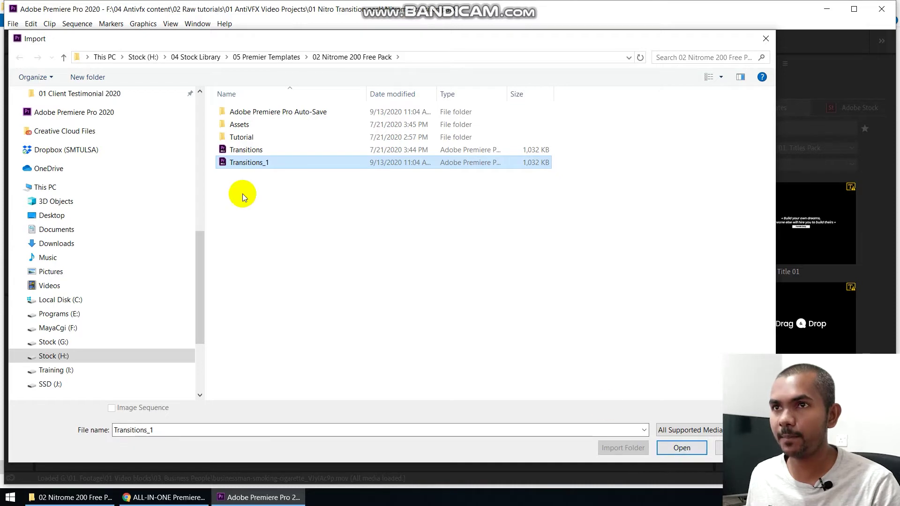
left_click(676, 450)
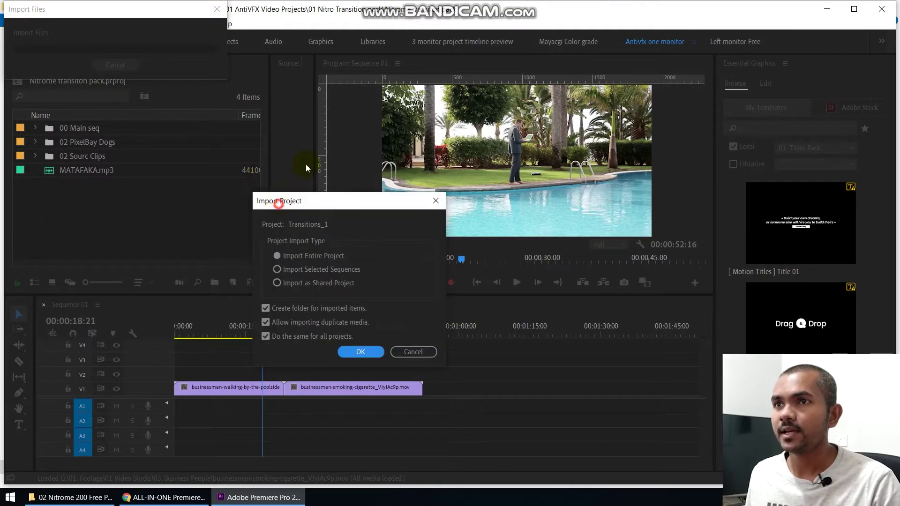
left_click_drag(278, 202, 308, 161)
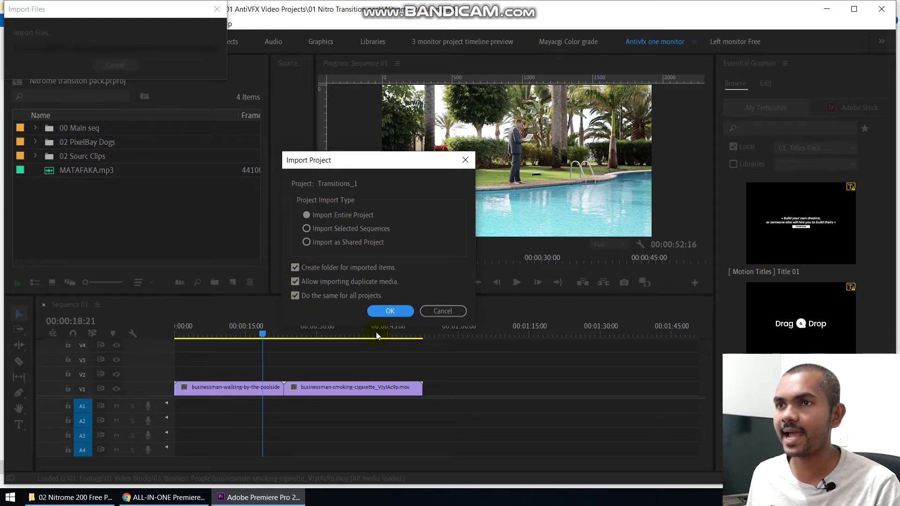
left_click(388, 311)
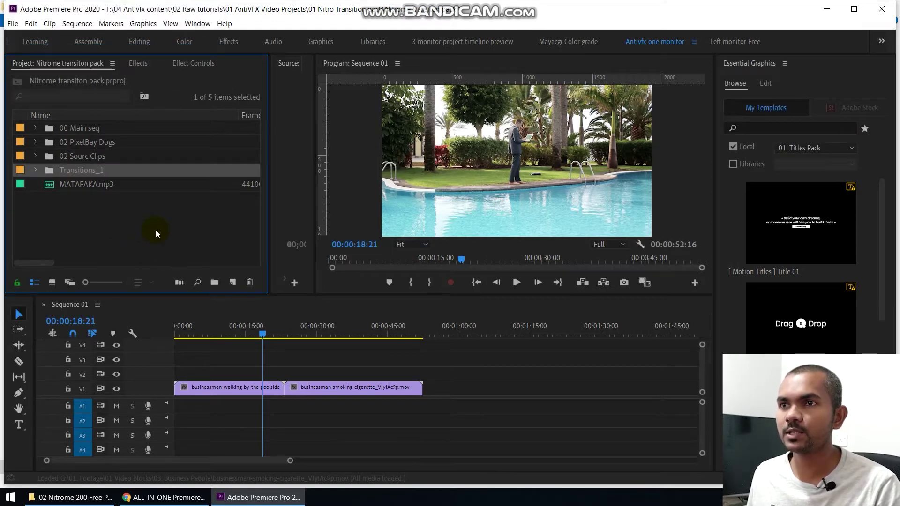
In the maximized bin, expand Transitions_1, 1. CHANGE RESOLUTION and 1. TRANSITIONS, and peek into 18. SHAKE
left_click(119, 227)
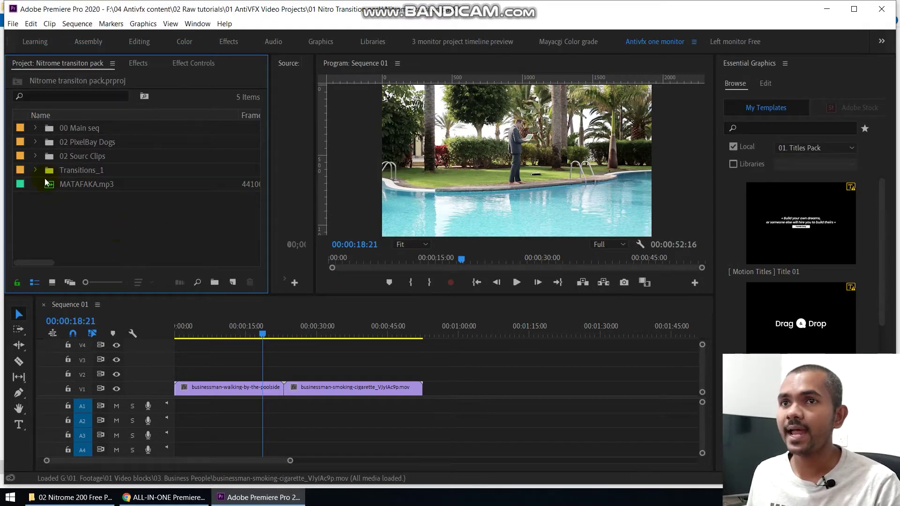
key("grave")
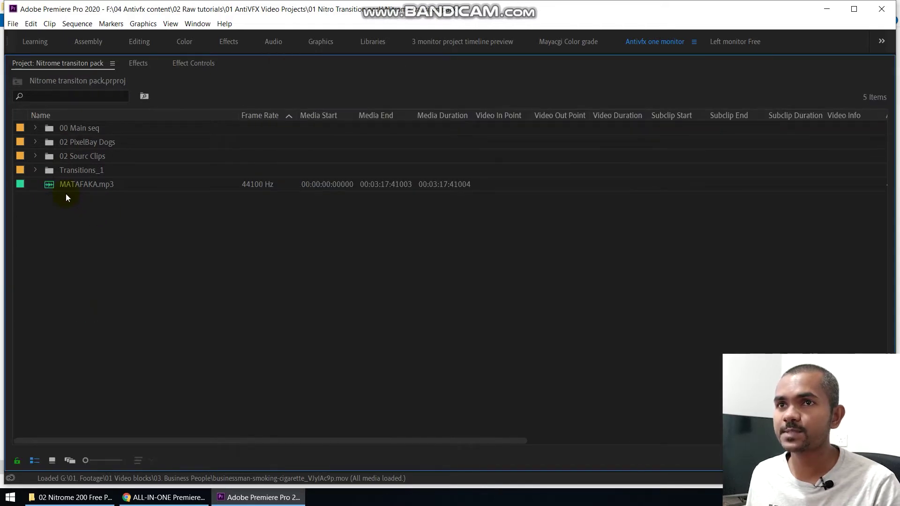
left_click(35, 170)
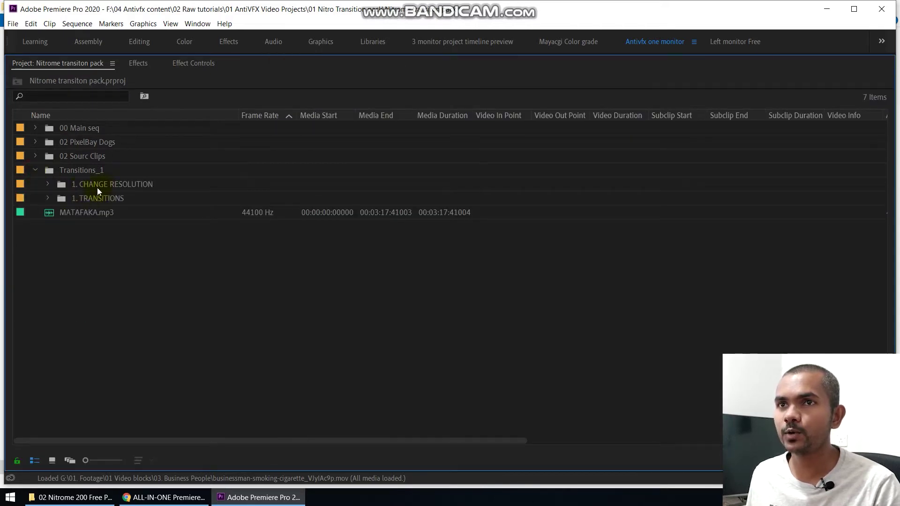
left_click(47, 185)
left_click(47, 213)
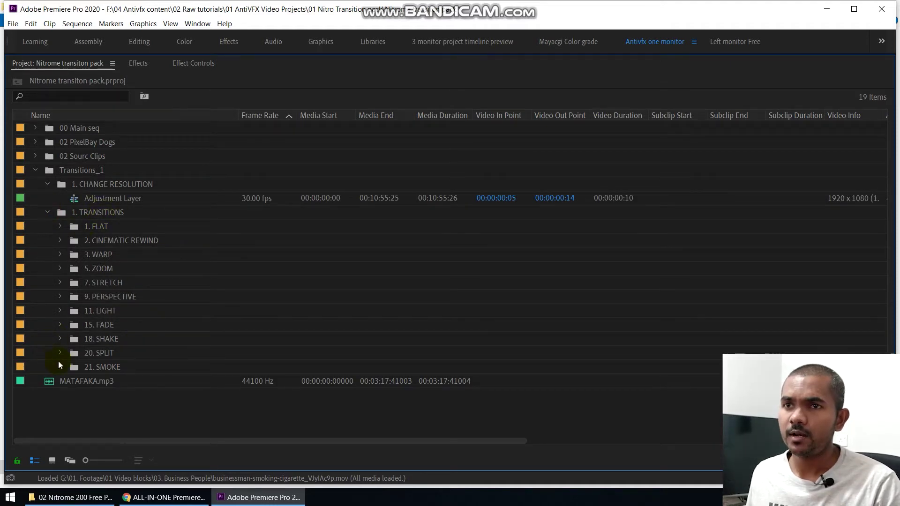
left_click(59, 339)
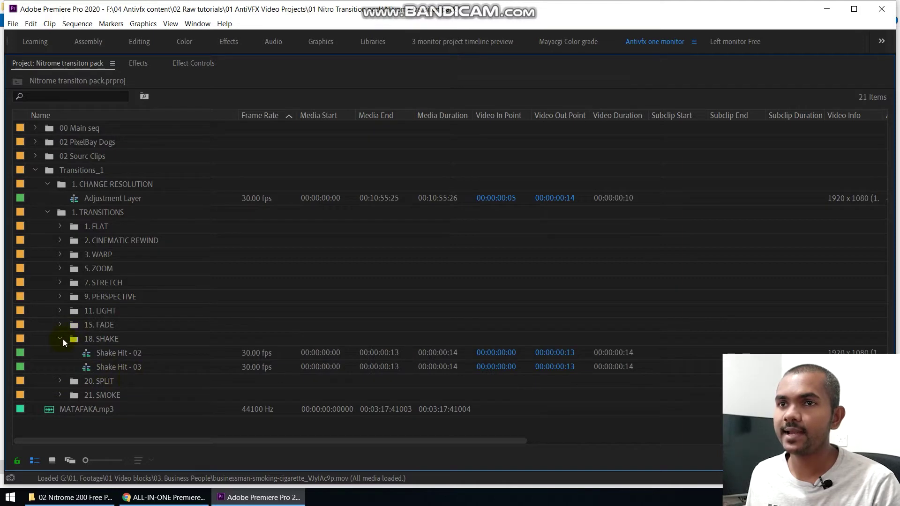
left_click(63, 339)
Open the Adjustment Layer sequence in the timeline and move the playhead to 00:01:36:03
left_click(110, 200)
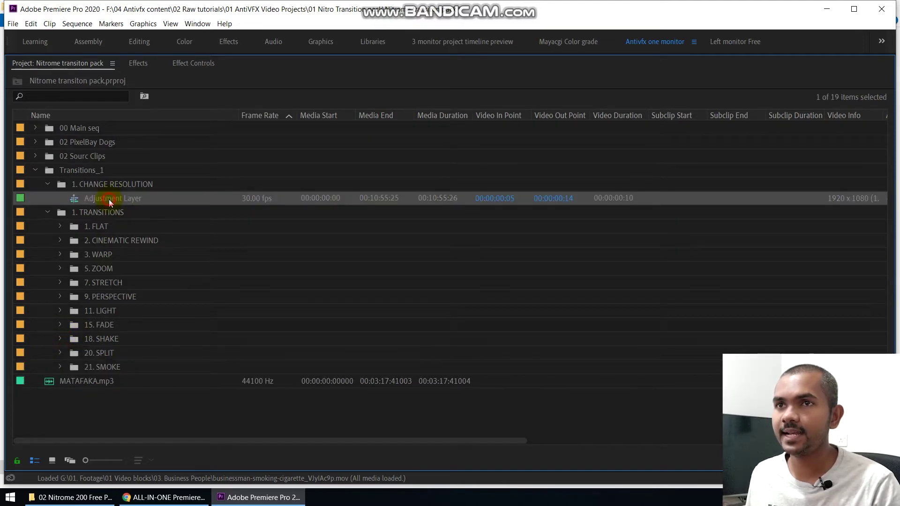
key("grave")
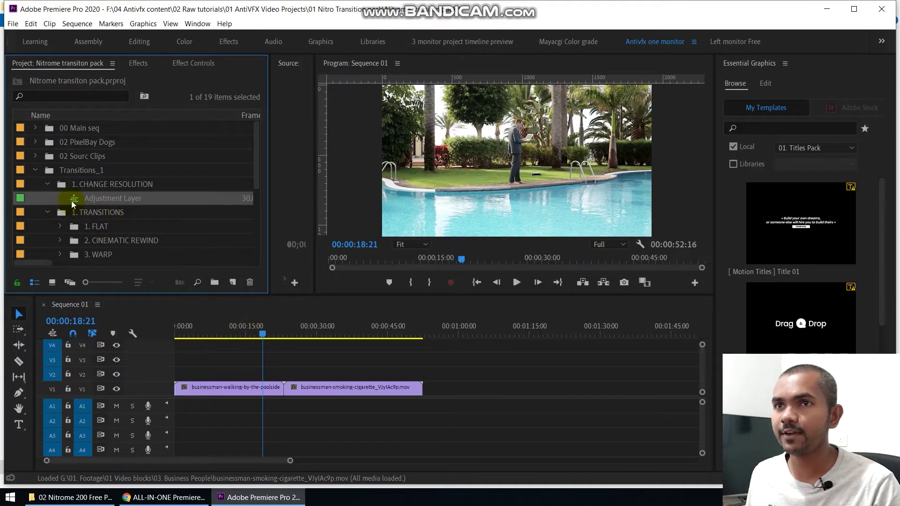
double_click(72, 198)
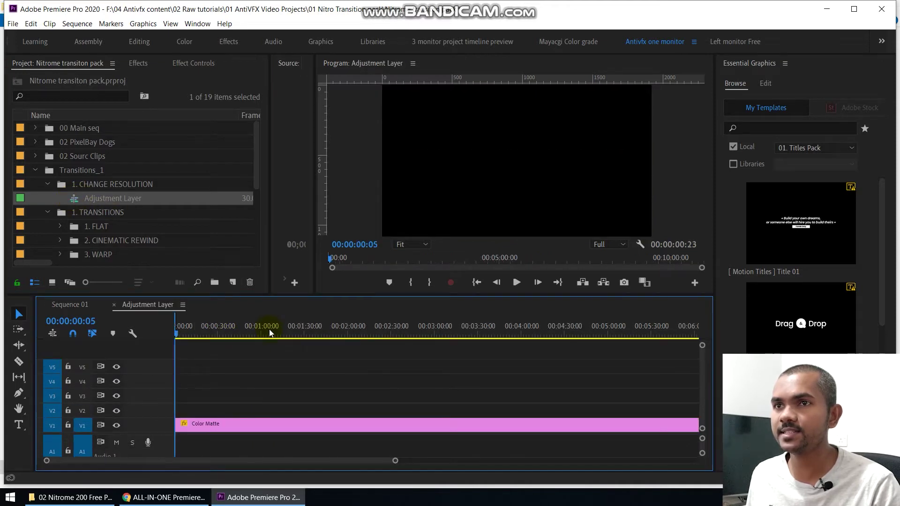
left_click(221, 327)
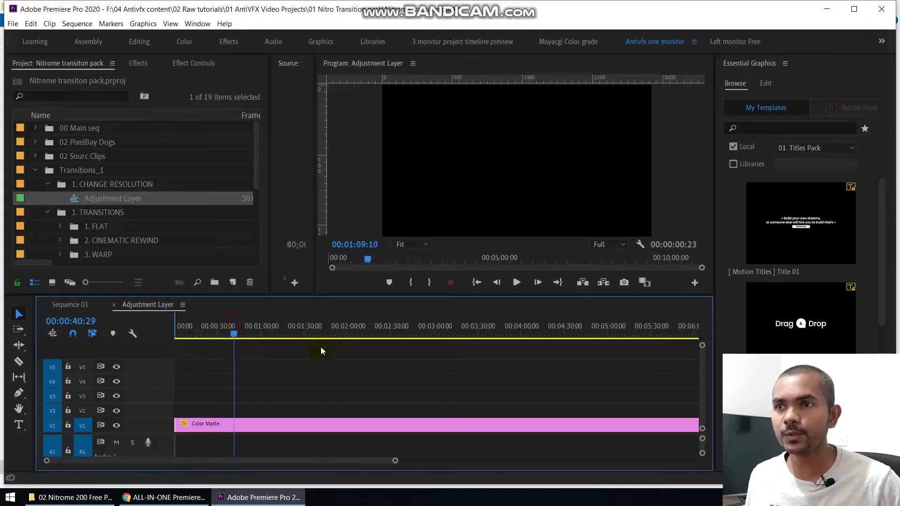
left_click(314, 350)
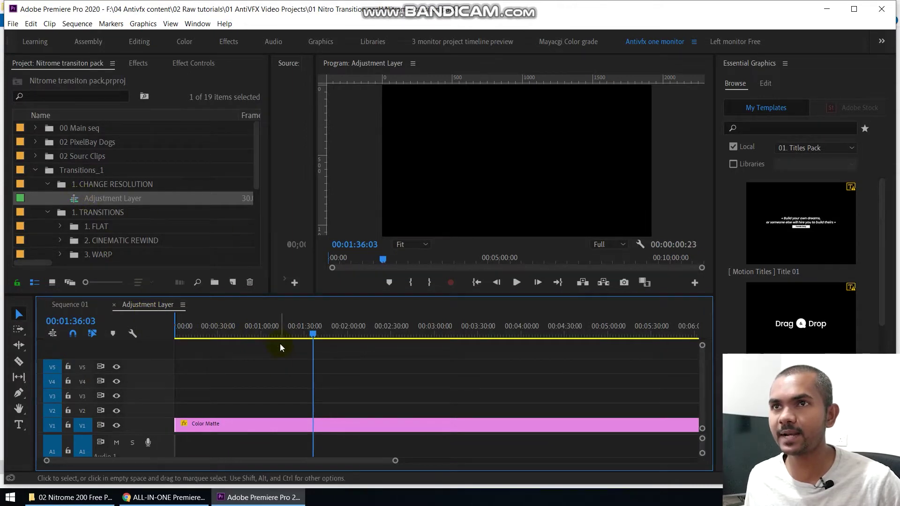
left_click(76, 24)
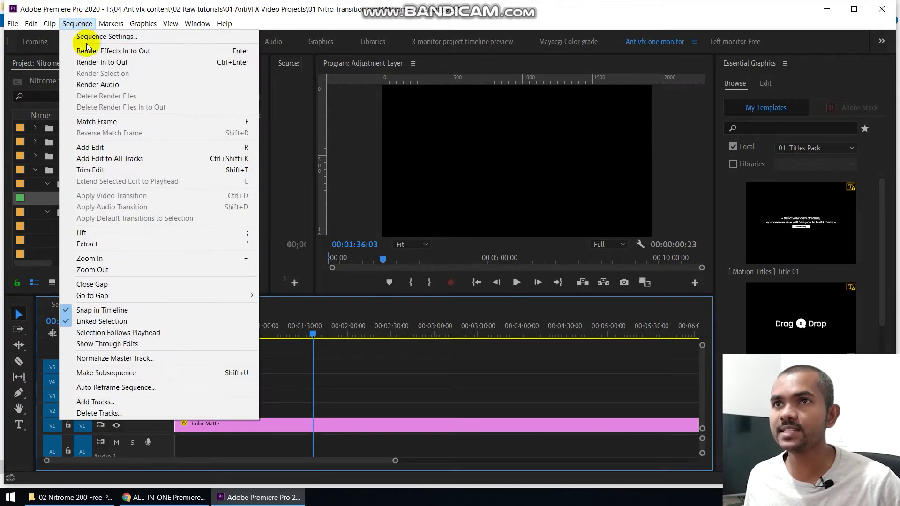
left_click(90, 37)
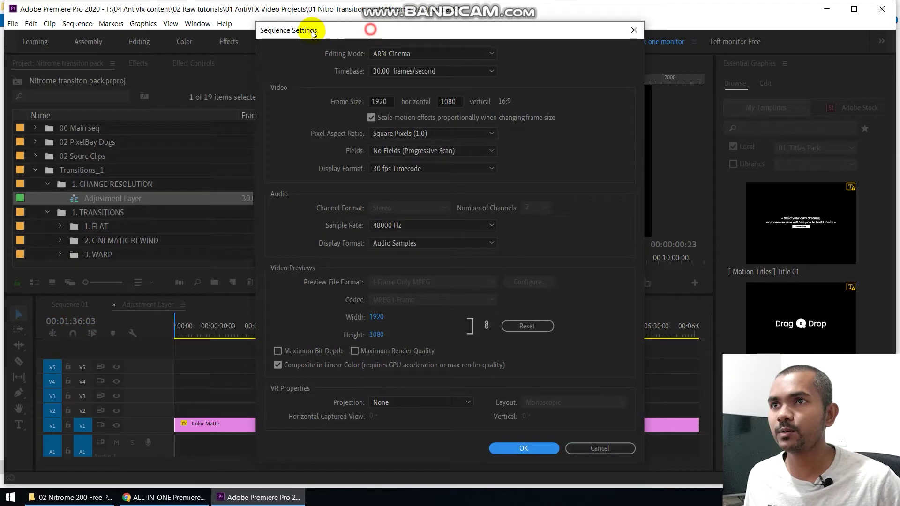
left_click_drag(353, 30, 293, 31)
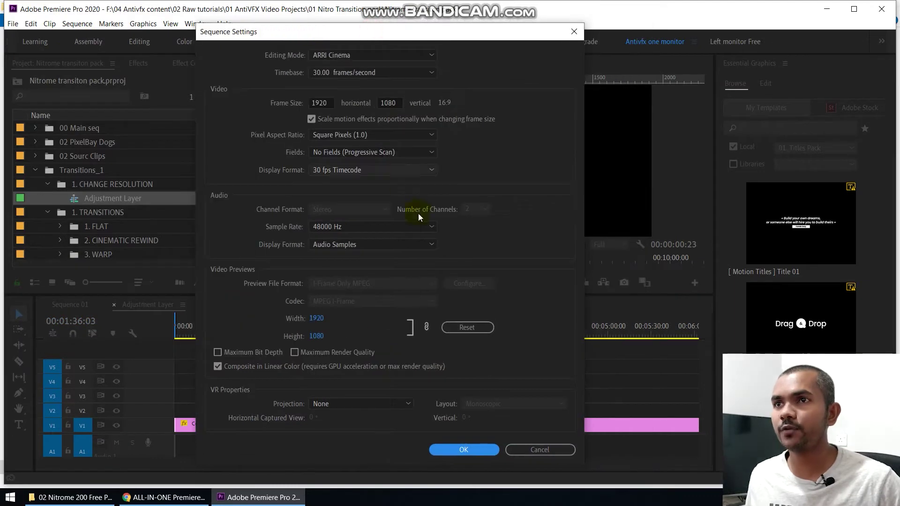
double_click(332, 99)
type("1080")
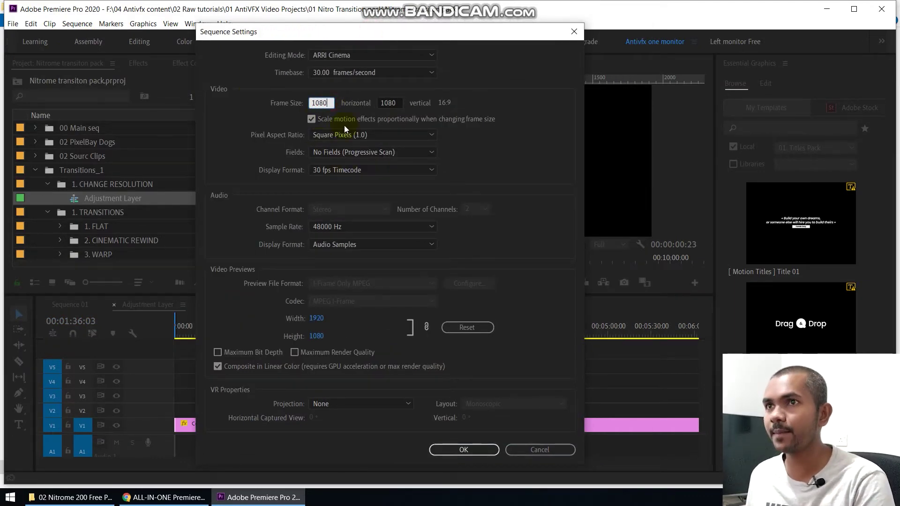
left_click(538, 154)
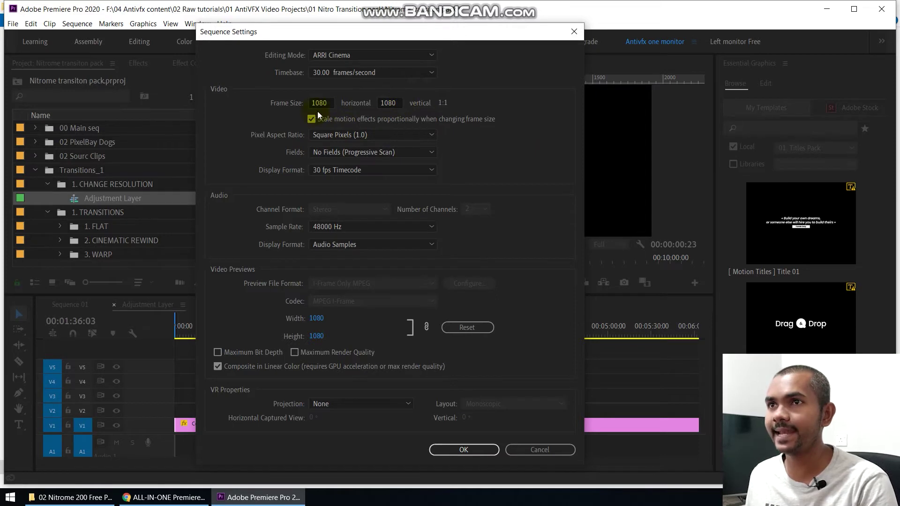
left_click(468, 449)
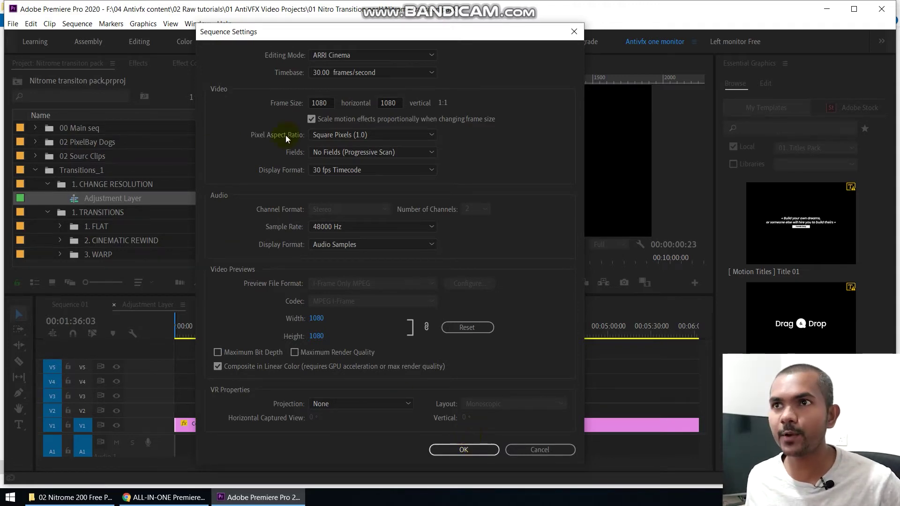
double_click(329, 103)
type("1920")
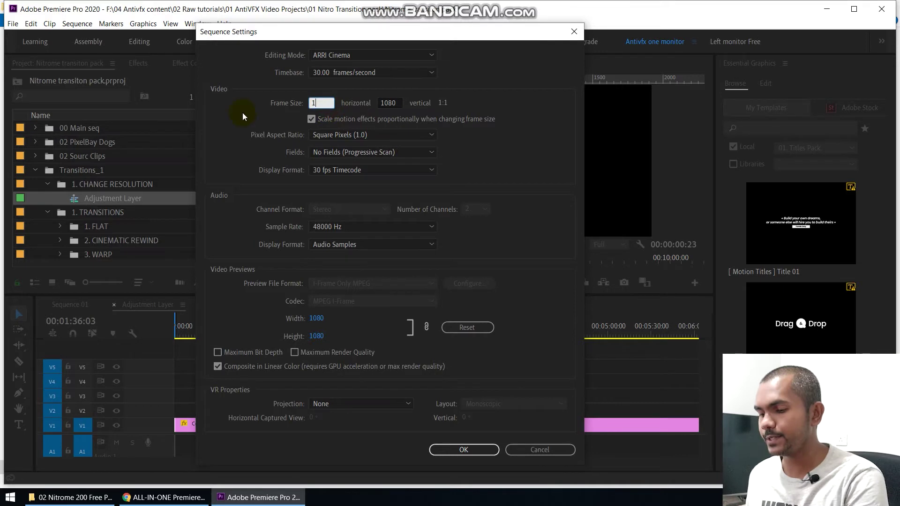
left_click(575, 168)
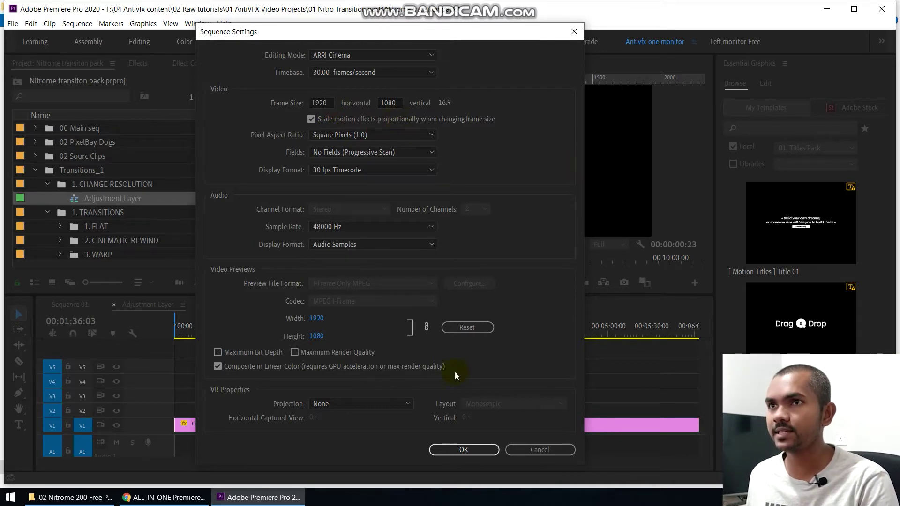
left_click(460, 451)
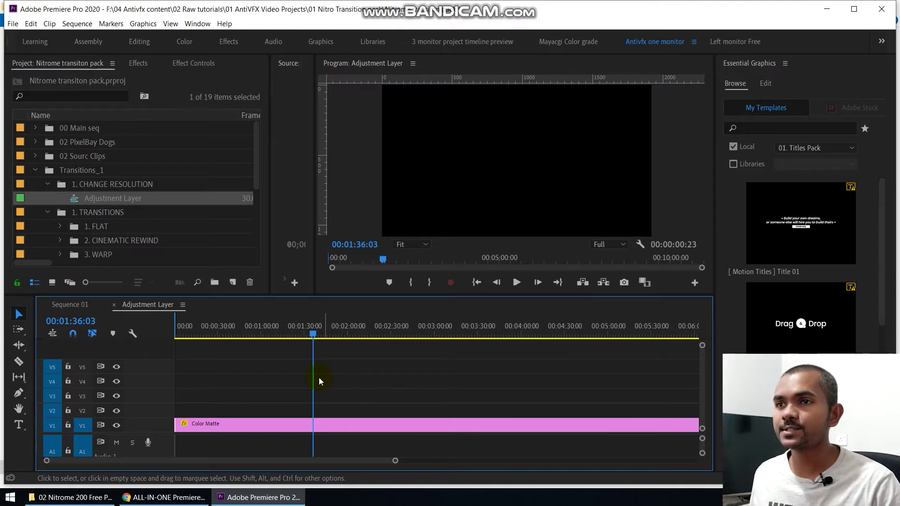
Return to Sequence 01 and scrub the playhead to 00:00:19:17 near the cut
left_click(70, 306)
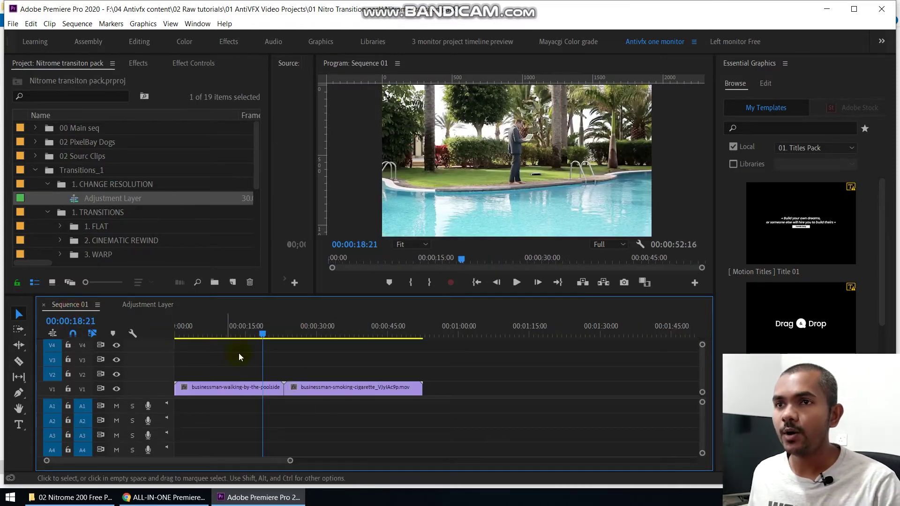
left_click(253, 334)
left_click_drag(265, 335, 267, 335)
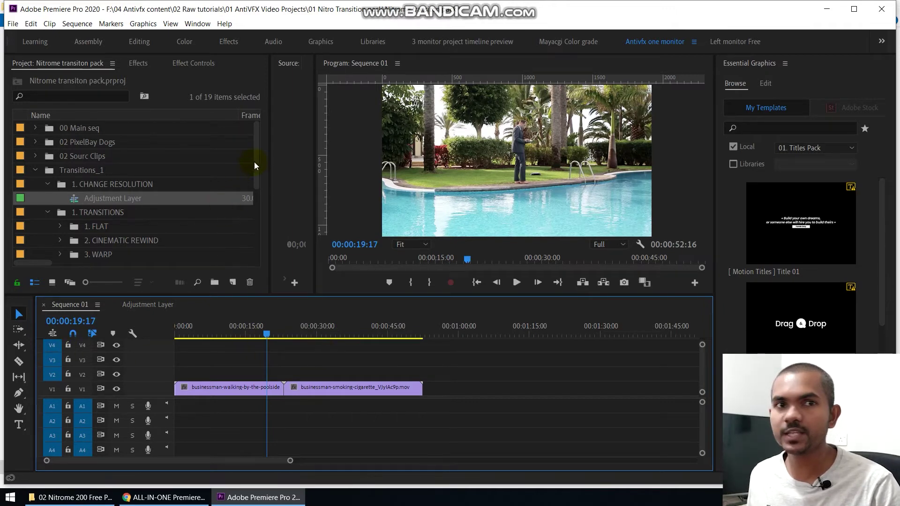
left_click_drag(255, 156, 254, 165)
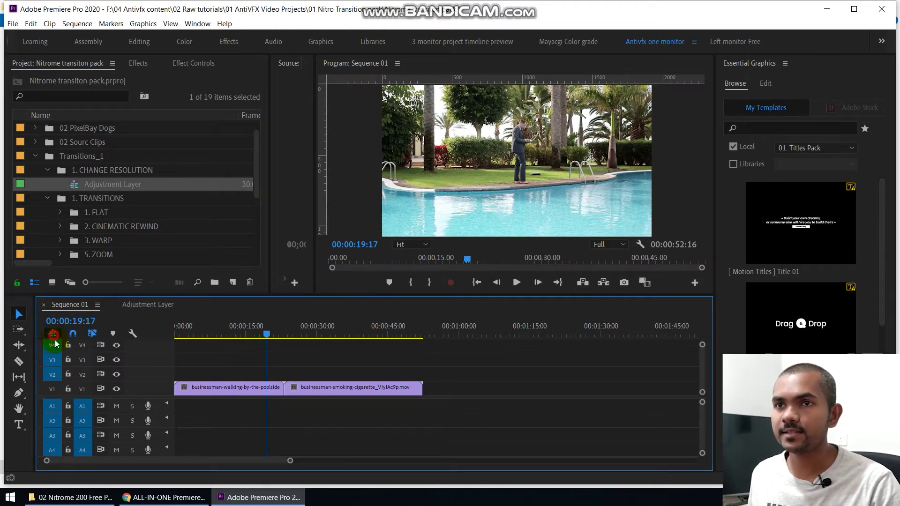
Insert sequences as individual clips rather than nests, and maximize the Project panel
left_click(85, 410)
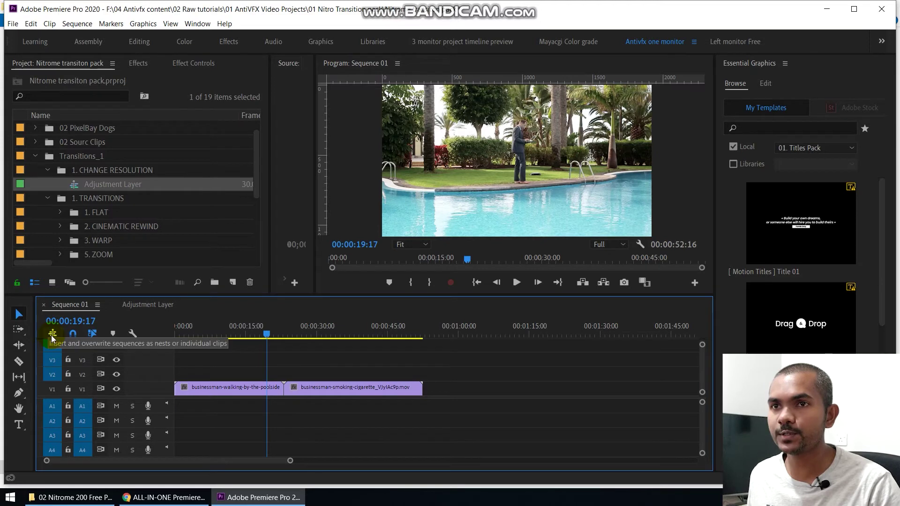
scroll(176, 209, "down", 2)
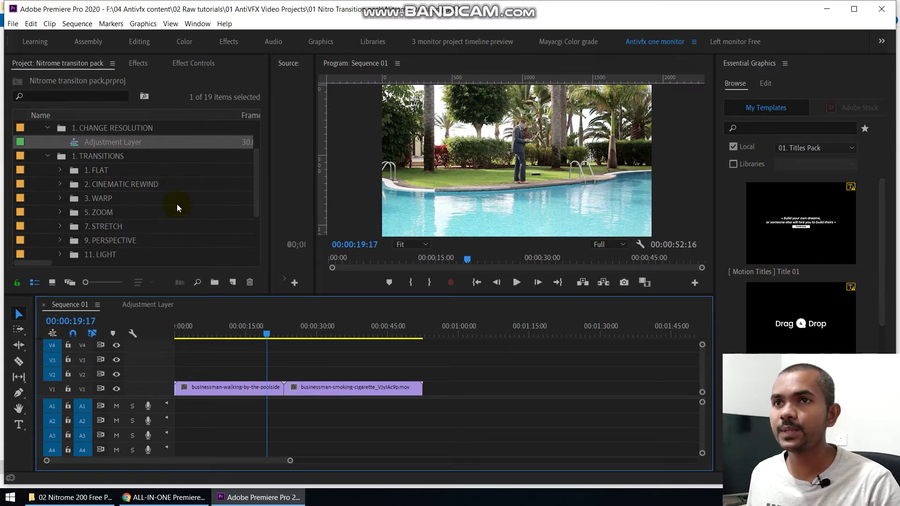
key("grave")
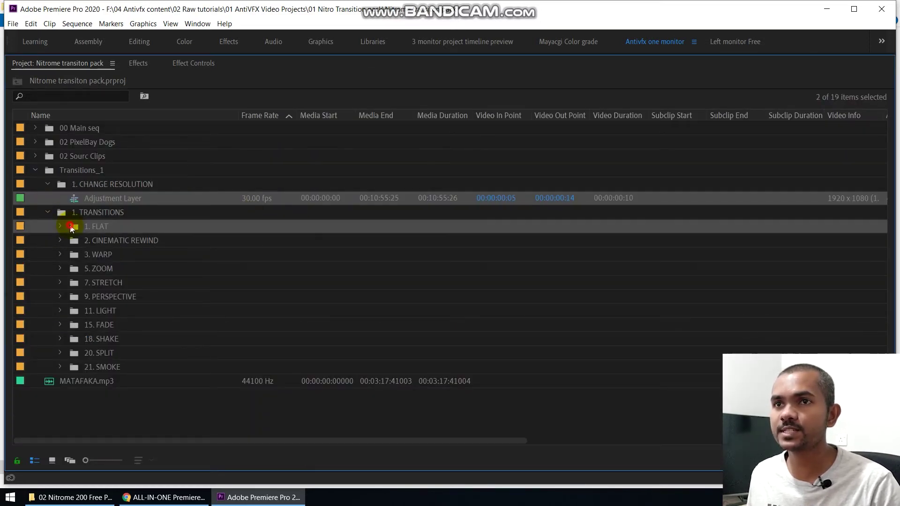
Open the 1. FLAT Bounce bin as enlarged thumbnails, then restore the full workspace
double_click(71, 226)
left_click(34, 141)
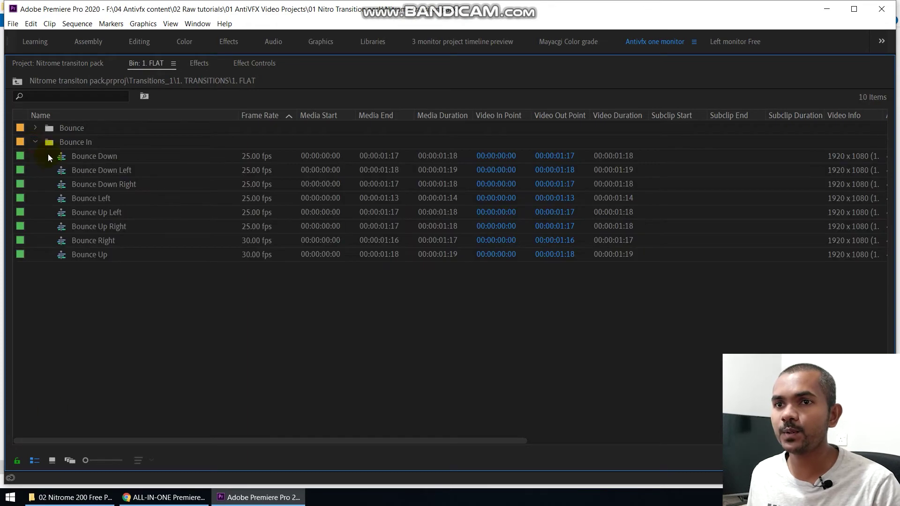
left_click(50, 464)
double_click(60, 179)
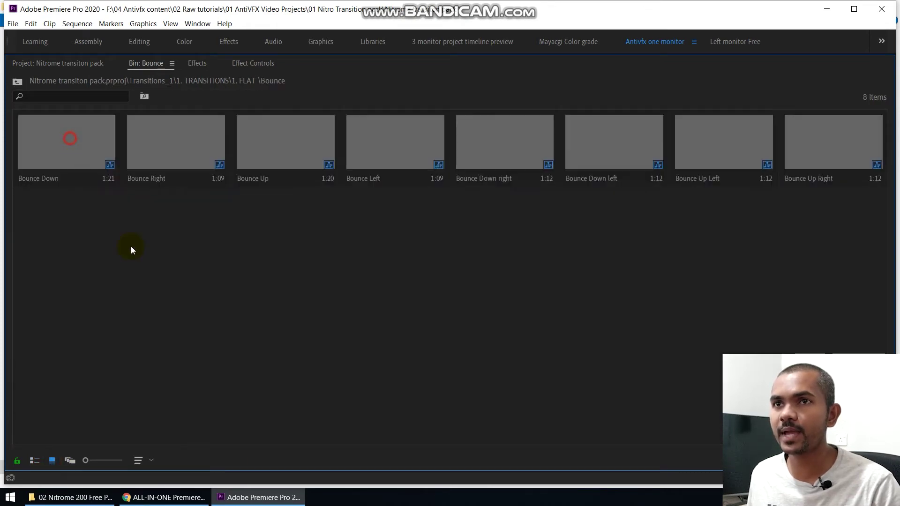
left_click_drag(85, 460, 96, 459)
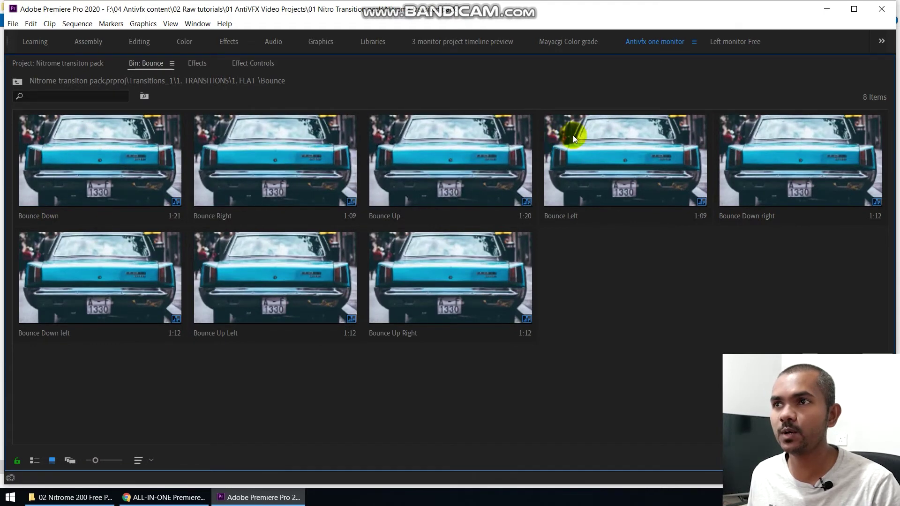
key("grave")
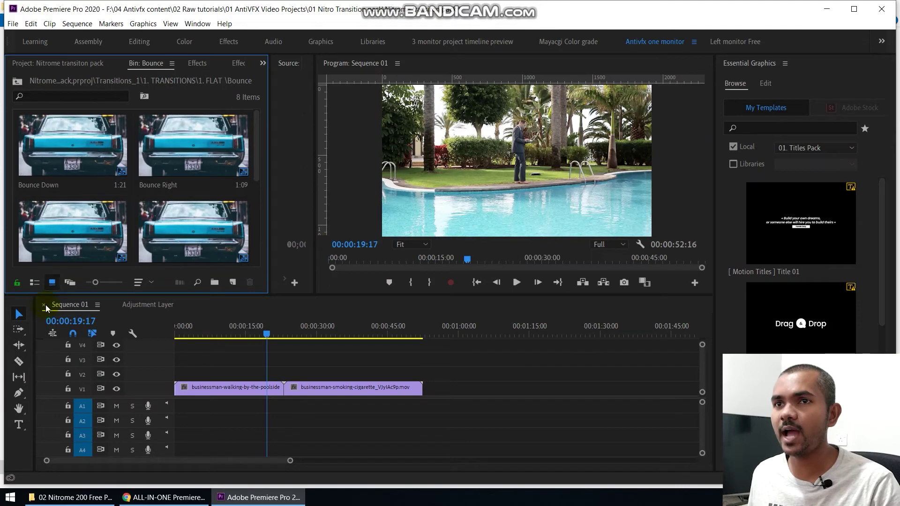
Drop Bounce Right onto V2 over the cut and zoom the timeline in around it
left_click_drag(181, 164, 288, 378)
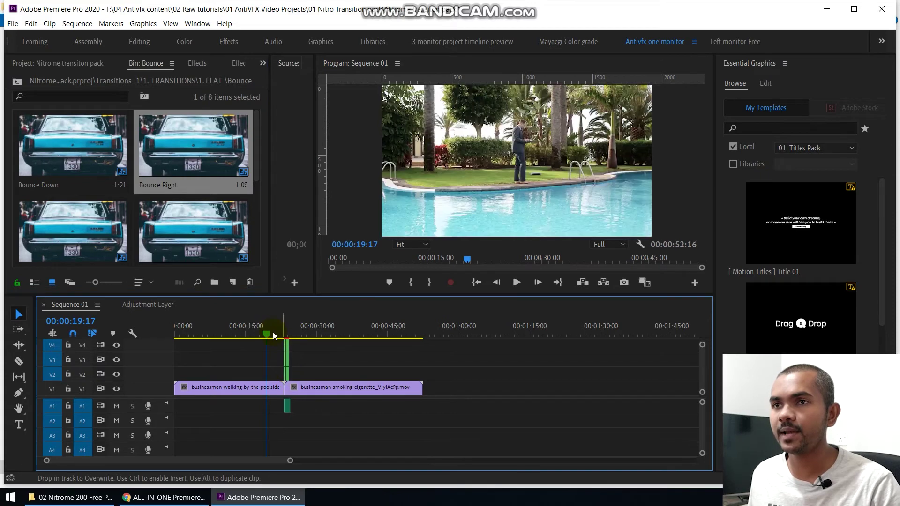
key("=")
key("=")
key("=")
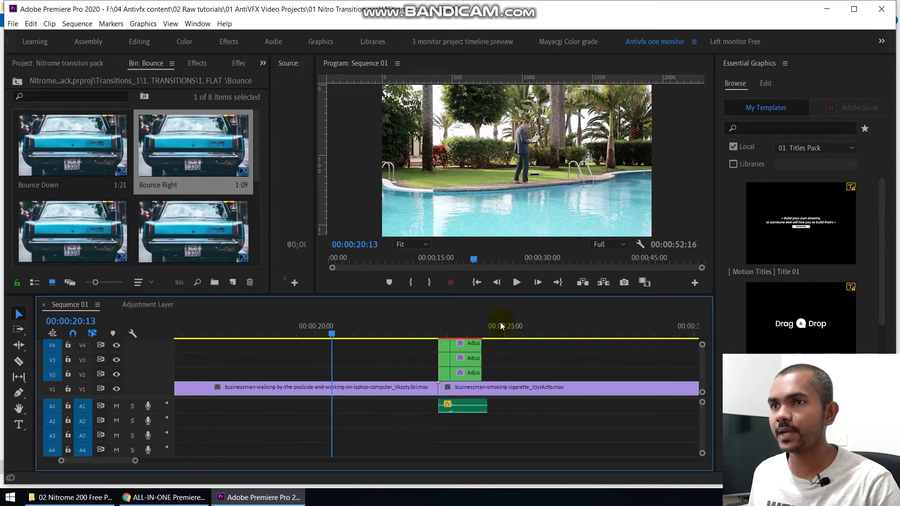
left_click(375, 326)
Preview the Bounce Right transition at full size, replay it, then clear the preview range
key("space")
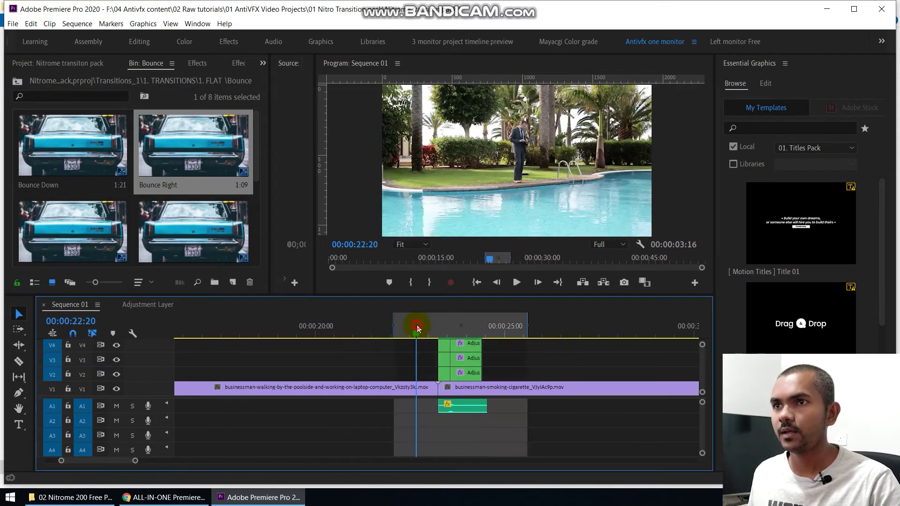
key("grave")
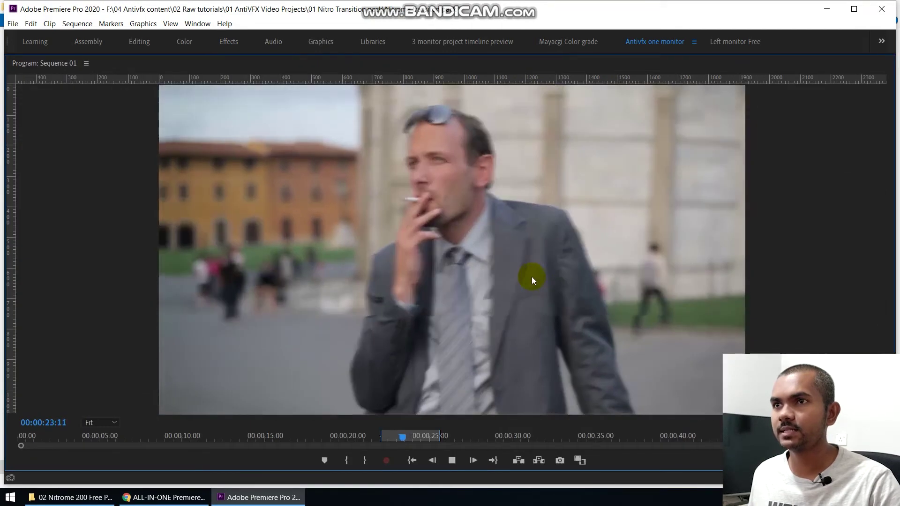
left_click(393, 433)
key("space")
key("grave")
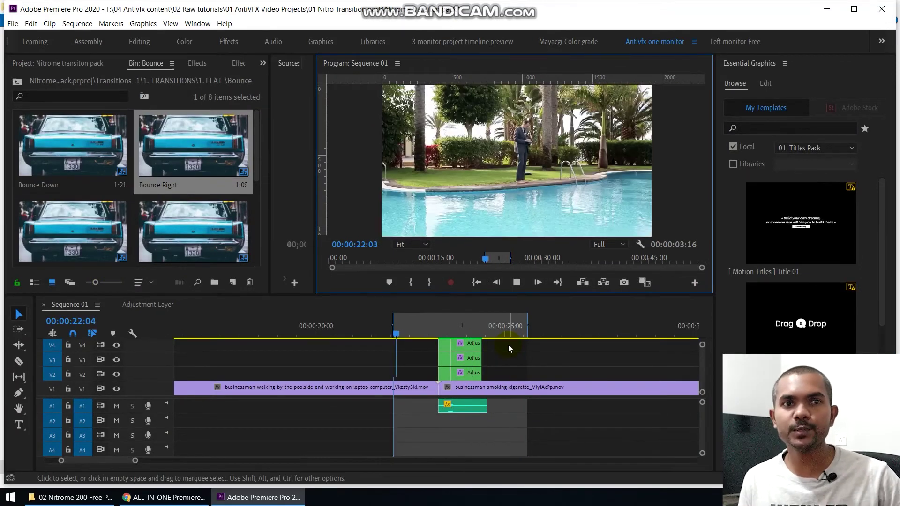
key("space")
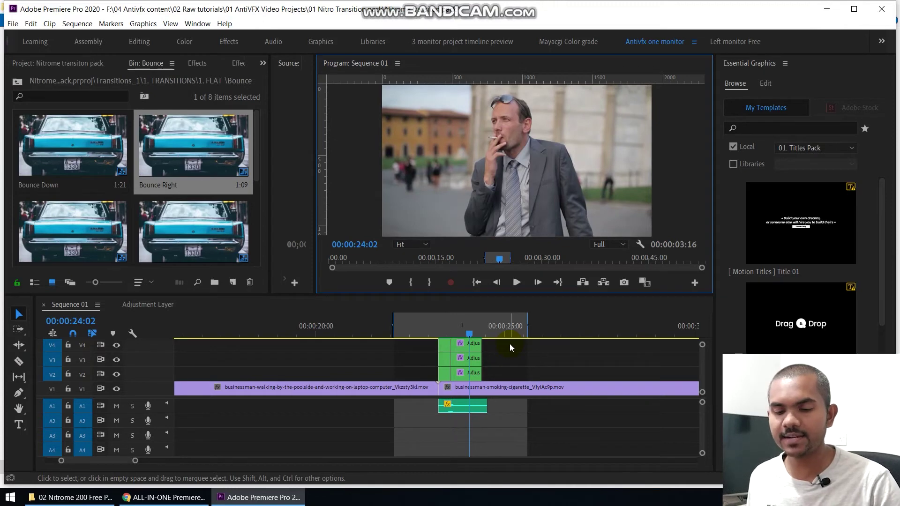
key("ctrl+shift+x")
Delete the Bounce Right adjustment clips on V2–V4 and its sound clip on A1
left_click_drag(537, 358, 474, 378)
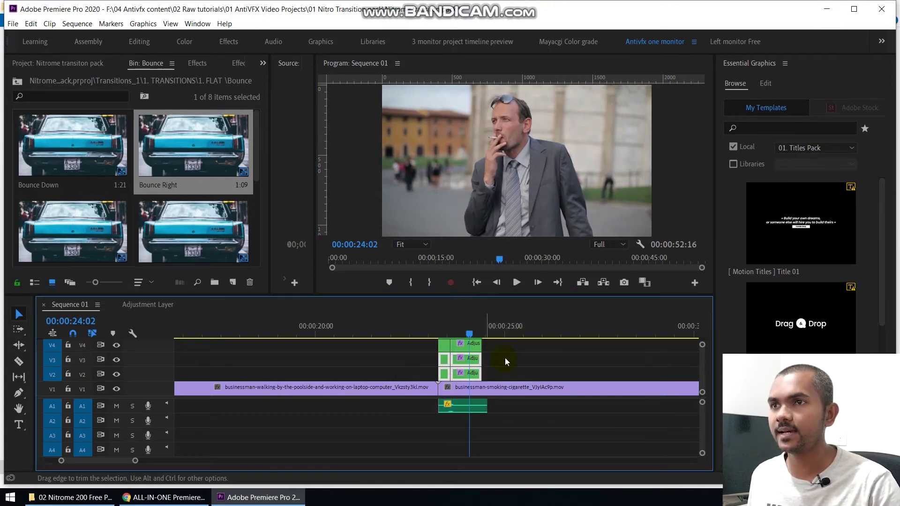
key("grave")
left_click_drag(531, 158, 340, 262)
key("Delete")
left_click_drag(491, 416, 396, 271)
key("Delete")
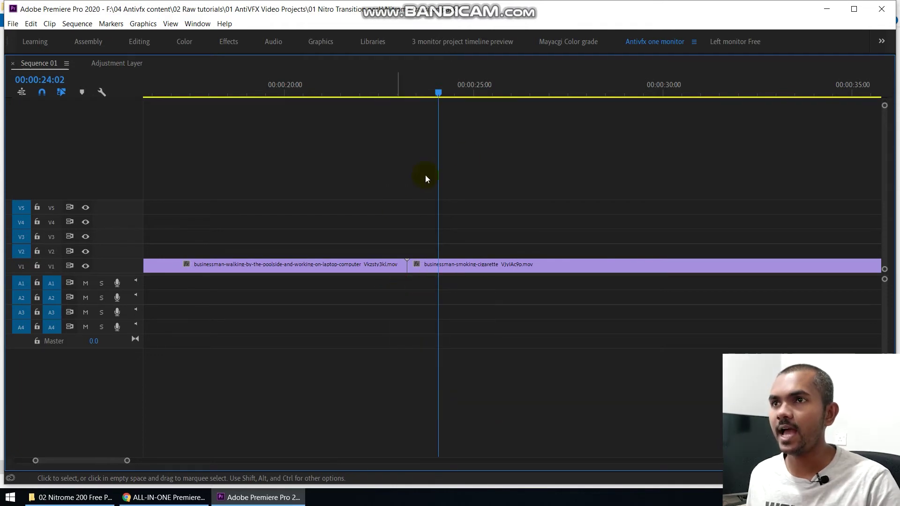
left_click(464, 154)
key("grave")
Go up to 1. TRANSITIONS in List View, collapse Bounce and Bounce In, and enlarge the panels
left_click(17, 81)
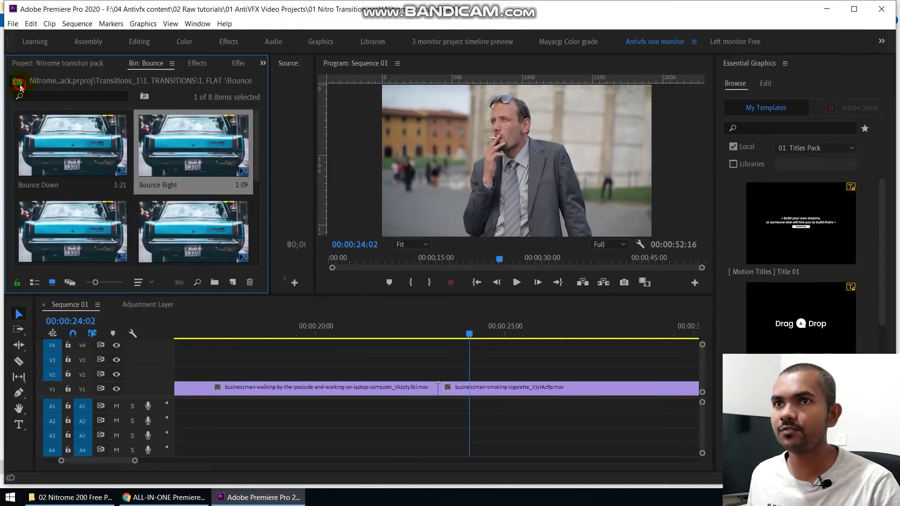
left_click(18, 81)
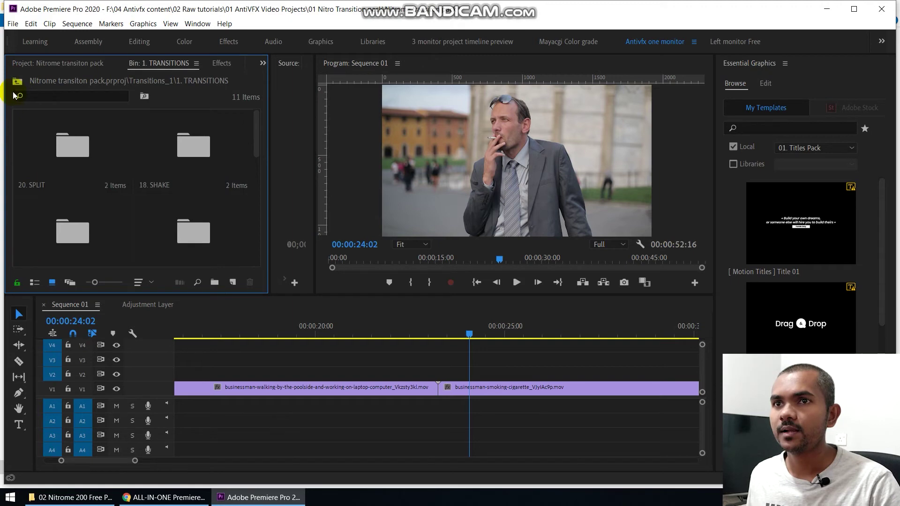
left_click(35, 282)
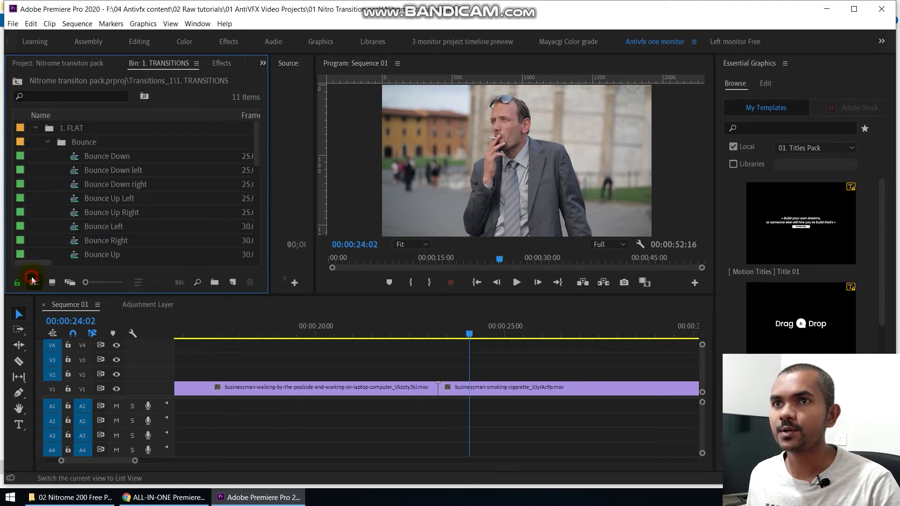
left_click(48, 142)
left_click(47, 156)
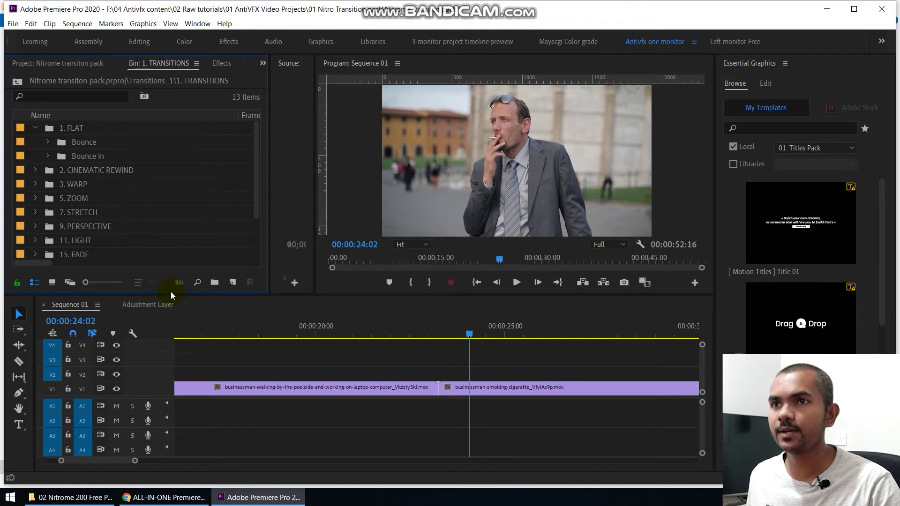
left_click_drag(342, 292, 342, 321)
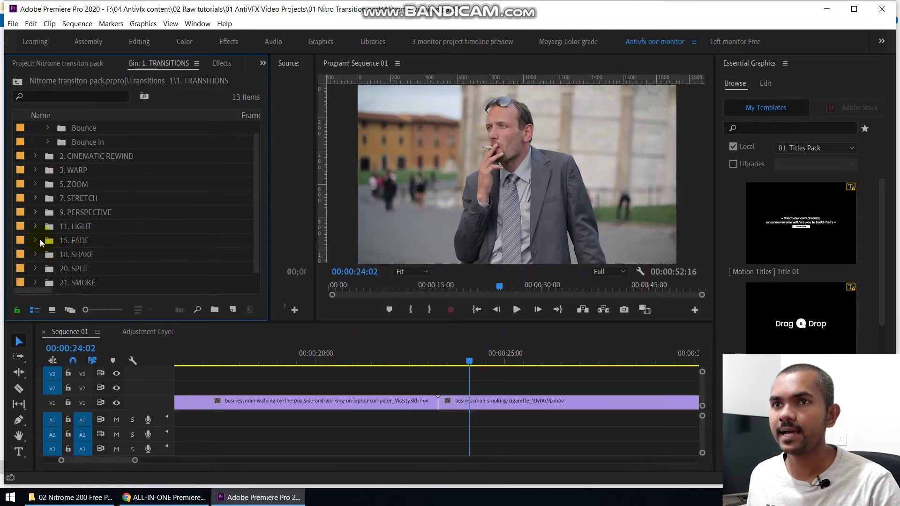
Drag Shake Hit - 02 from the 18. SHAKE folder onto the cut between clips
left_click(41, 254)
scroll(74, 215, "down", 1)
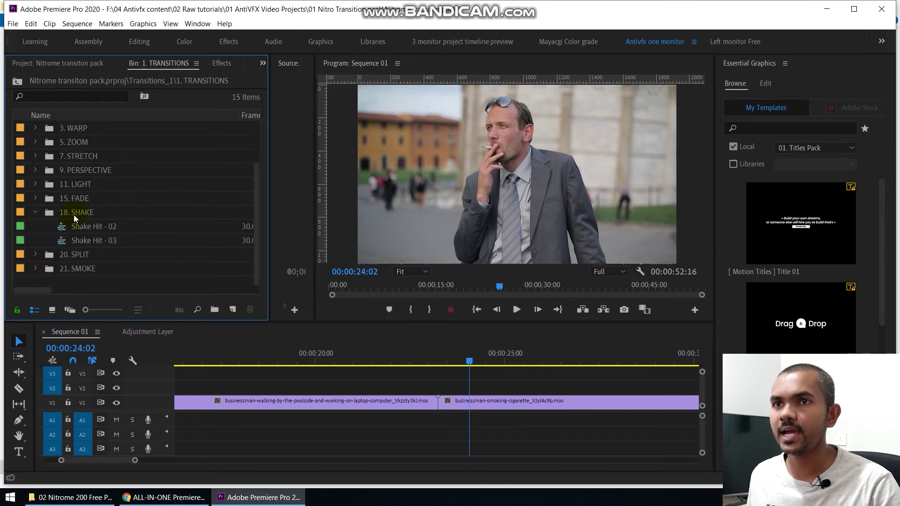
left_click_drag(61, 231, 188, 304)
left_click_drag(380, 390, 440, 395)
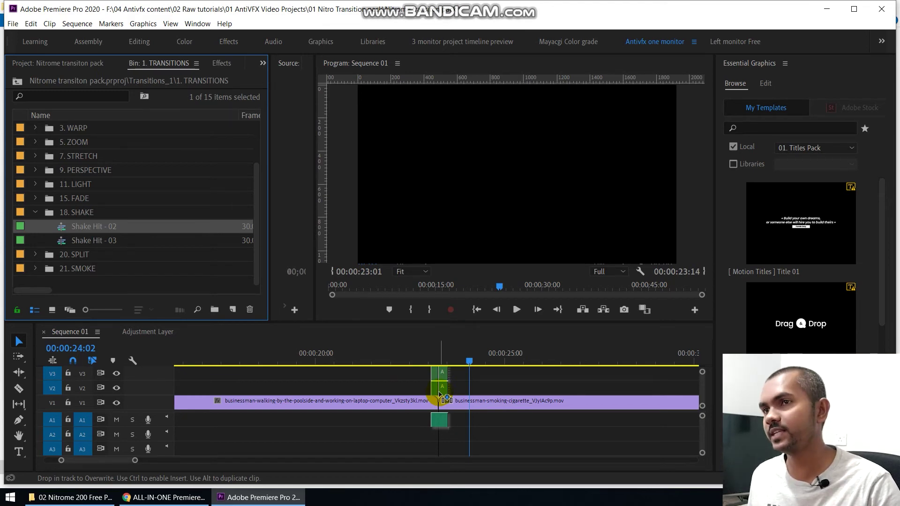
left_click_drag(440, 395, 441, 397)
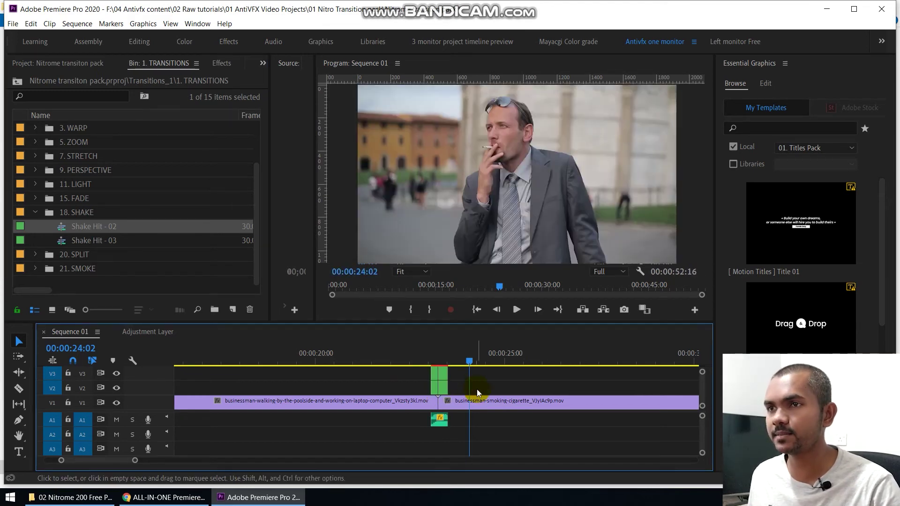
left_click(437, 423)
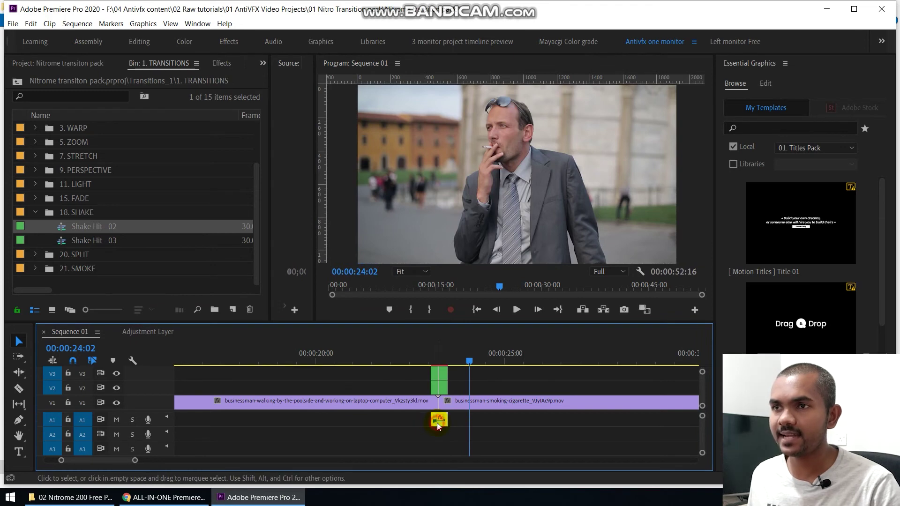
left_click(480, 432)
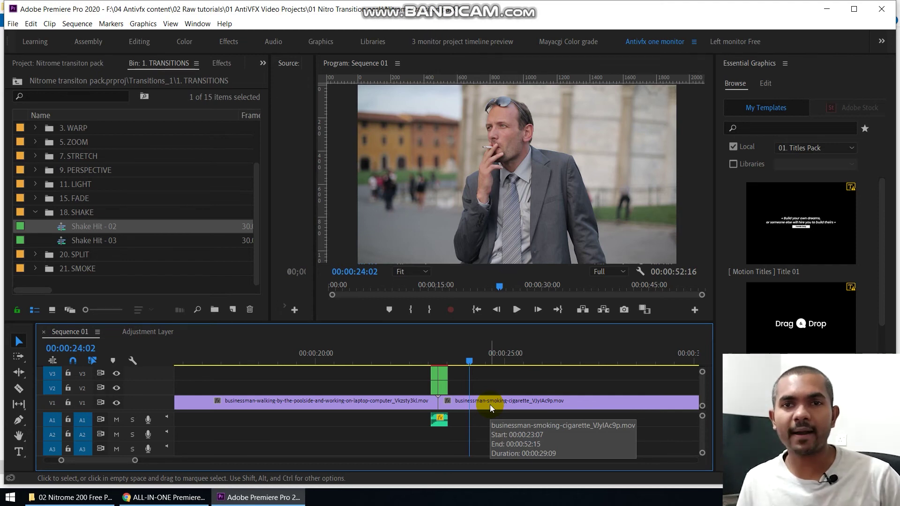
Mark in and out points around the cut and play that range through Shake Hit - 02
left_click(401, 372)
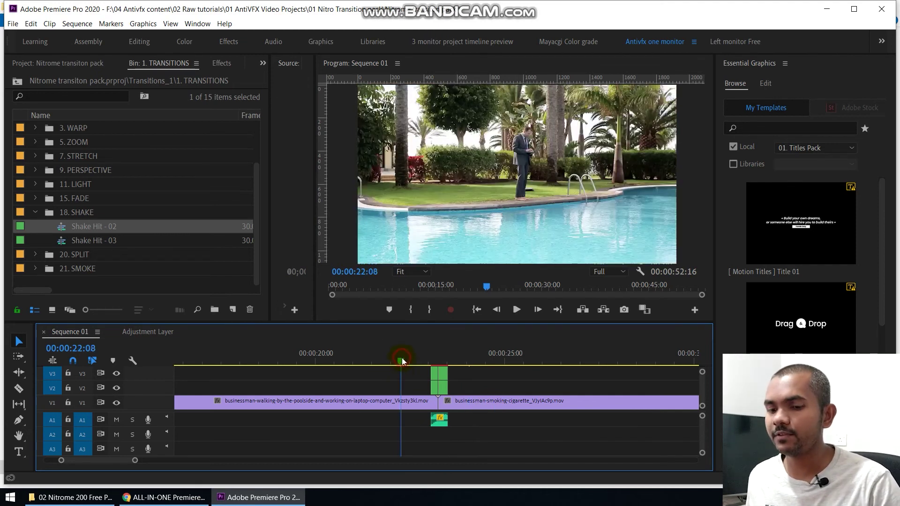
key("i")
left_click(491, 365)
key("o")
key("ctrl+shift+space")
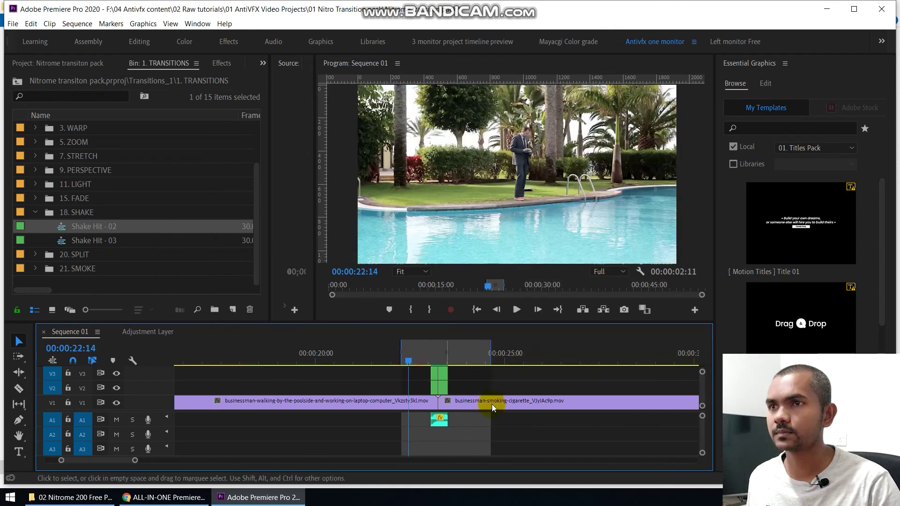